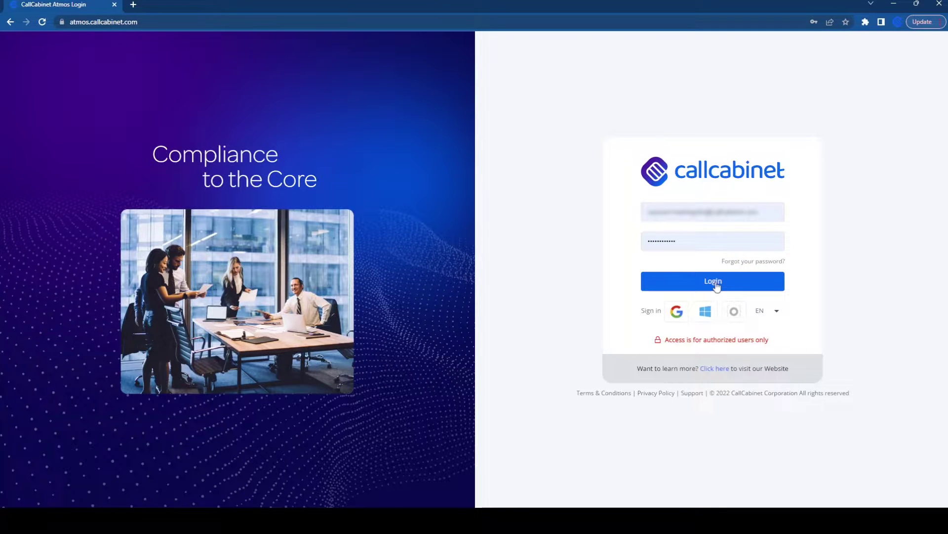
# Sign in with the entered email and password using the Login button
pyautogui.click(717, 286)
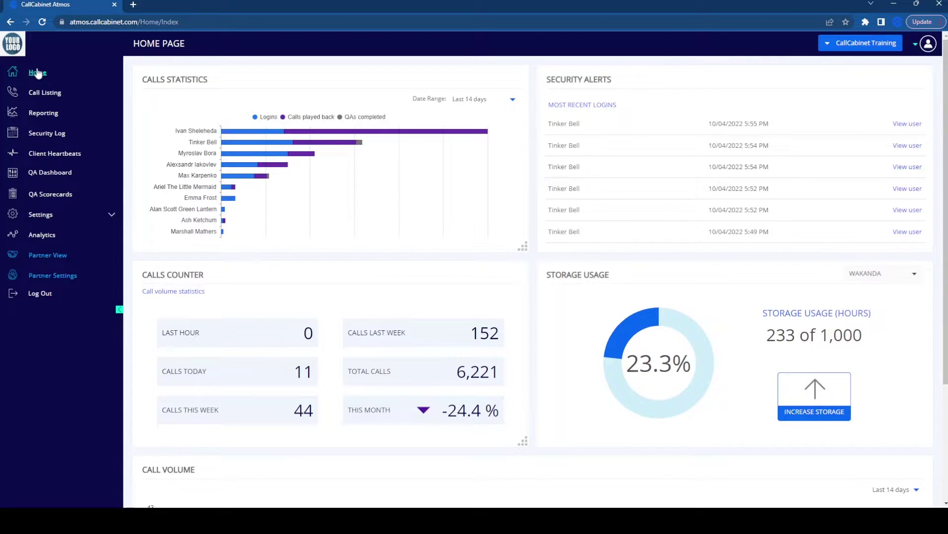
# Open Call Listing and toggle select-all on then off, leaving no calls selected
pyautogui.click(43, 102)
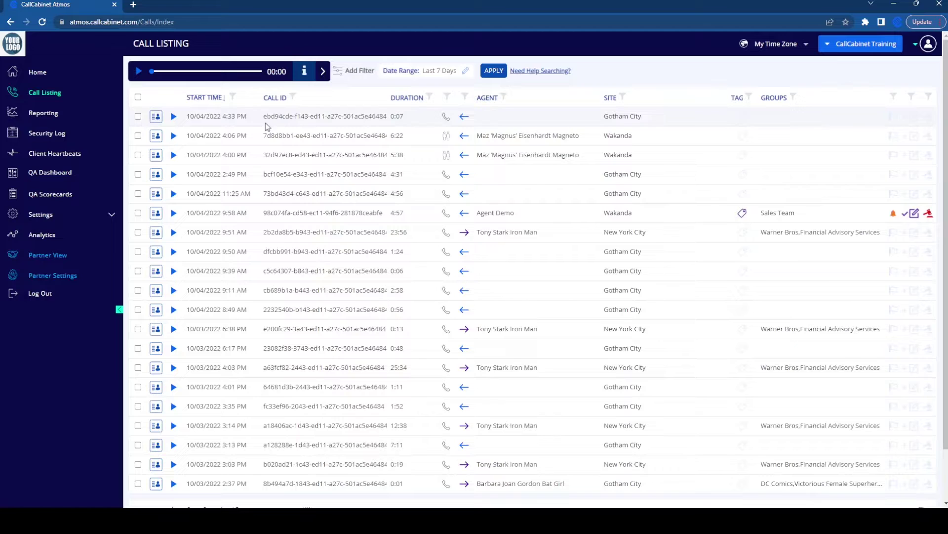
pyautogui.click(138, 97)
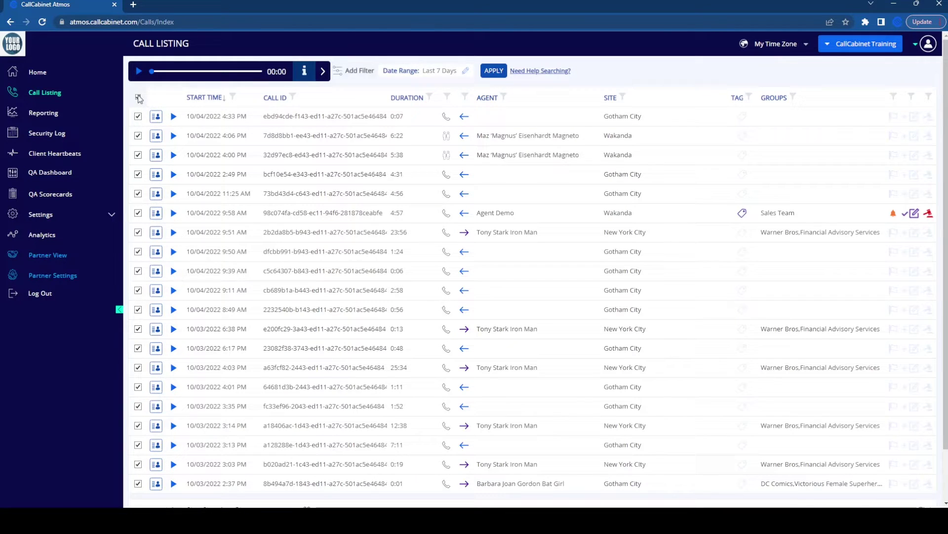
pyautogui.click(138, 97)
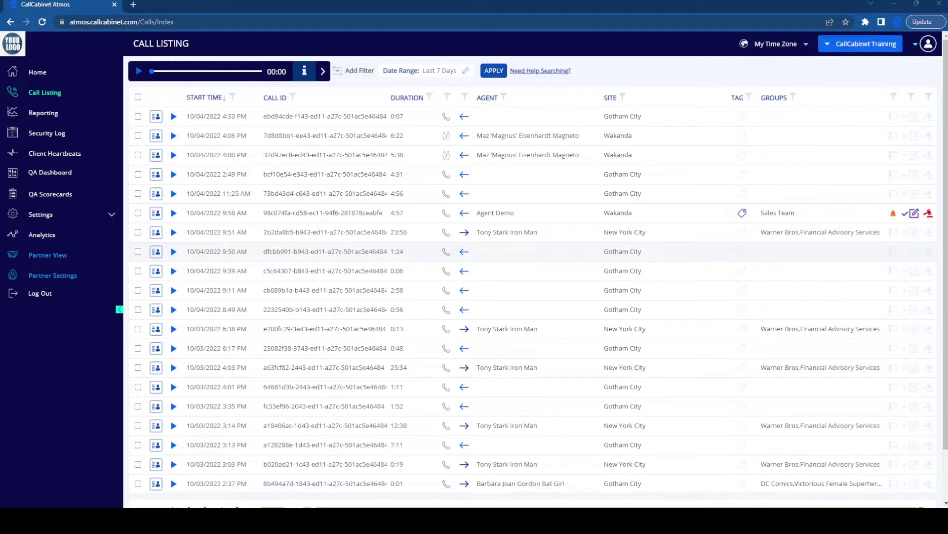
# Set the listing to 50 calls per page and select all 50 calls
pyautogui.click(138, 97)
pyautogui.scroll(-1, 294, 155)
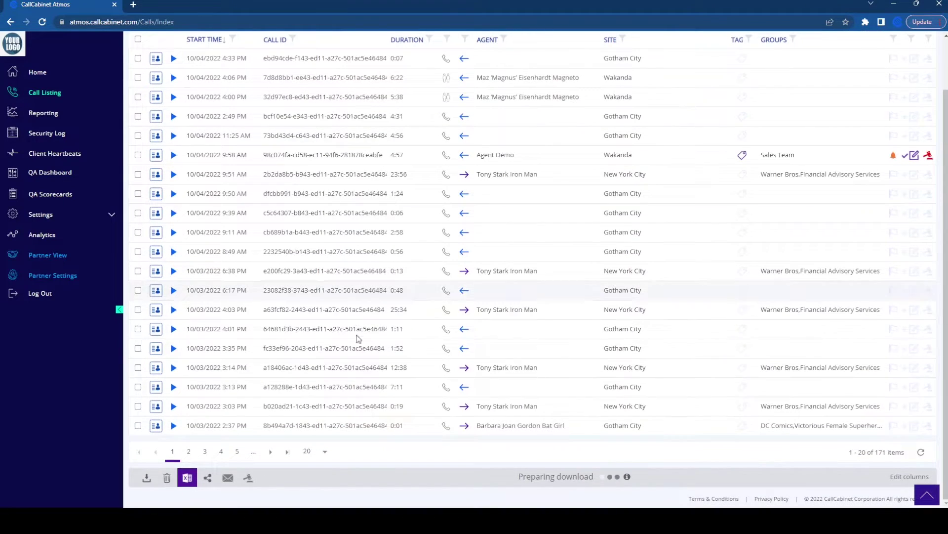
pyautogui.click(308, 451)
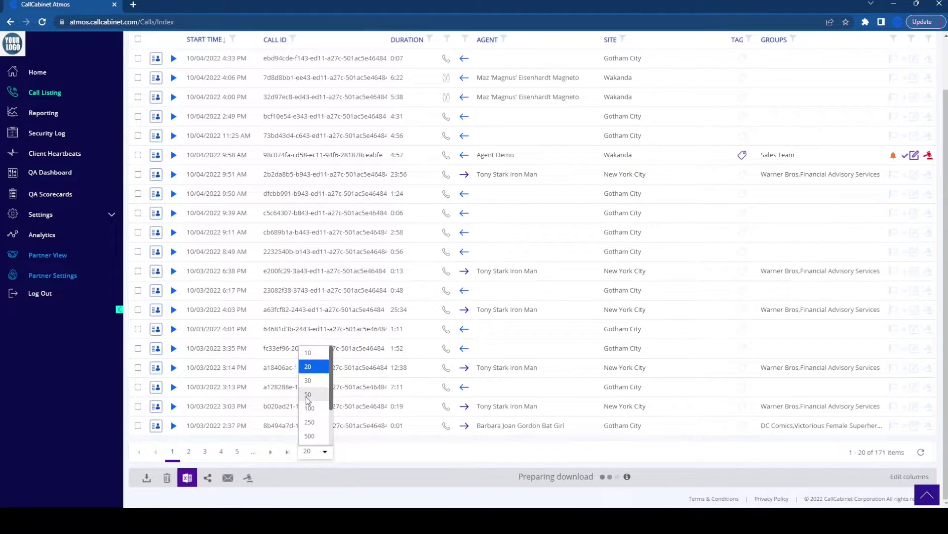
pyautogui.click(306, 395)
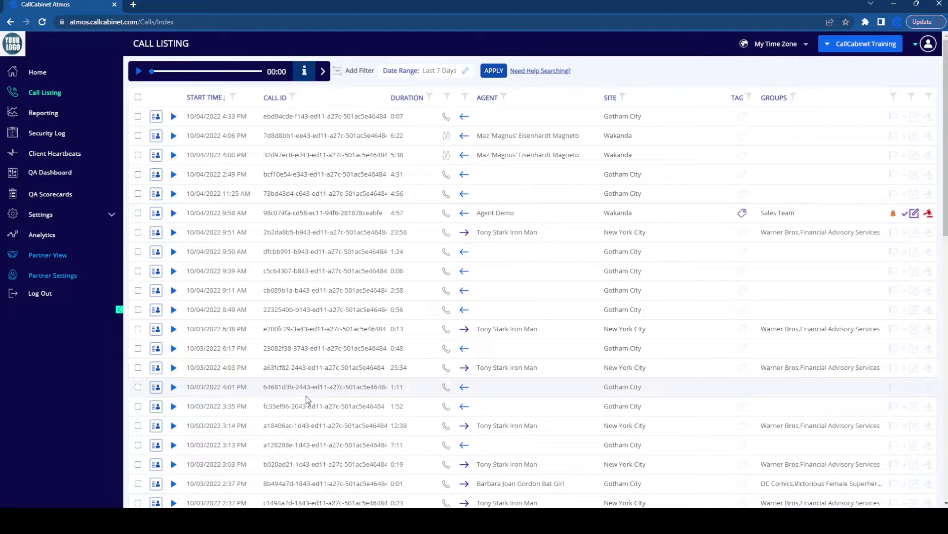
pyautogui.scroll(-5, 307, 401)
pyautogui.scroll(-5, 307, 394)
pyautogui.scroll(-3, 308, 391)
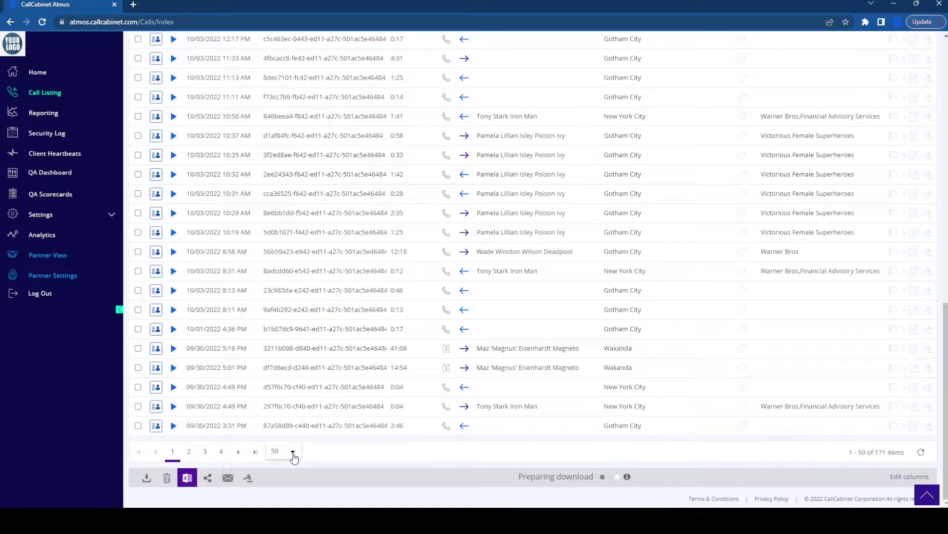
pyautogui.scroll(3, 151, 270)
pyautogui.scroll(5, 137, 223)
pyautogui.scroll(3, 127, 180)
pyautogui.click(137, 97)
pyautogui.scroll(-3, 200, 283)
pyautogui.scroll(-2, 201, 298)
pyautogui.scroll(-3, 203, 312)
pyautogui.scroll(-2, 197, 337)
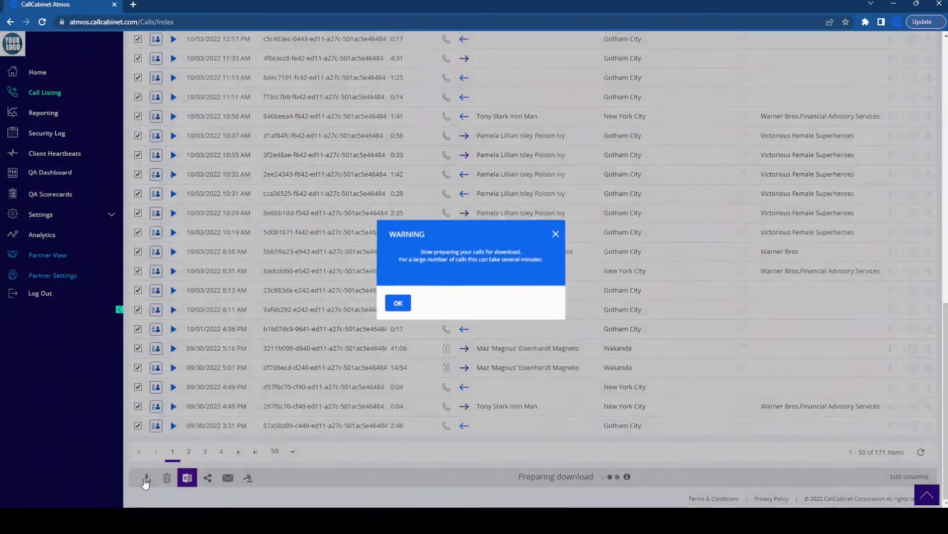
# Acknowledge the download preparation Warning dialog with OK
pyautogui.click(393, 302)
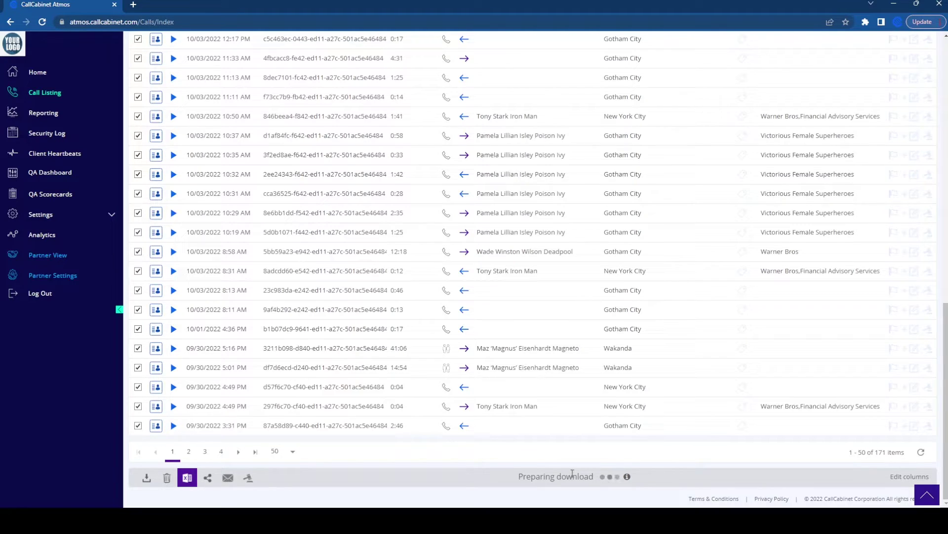
pyautogui.moveTo(627, 477)
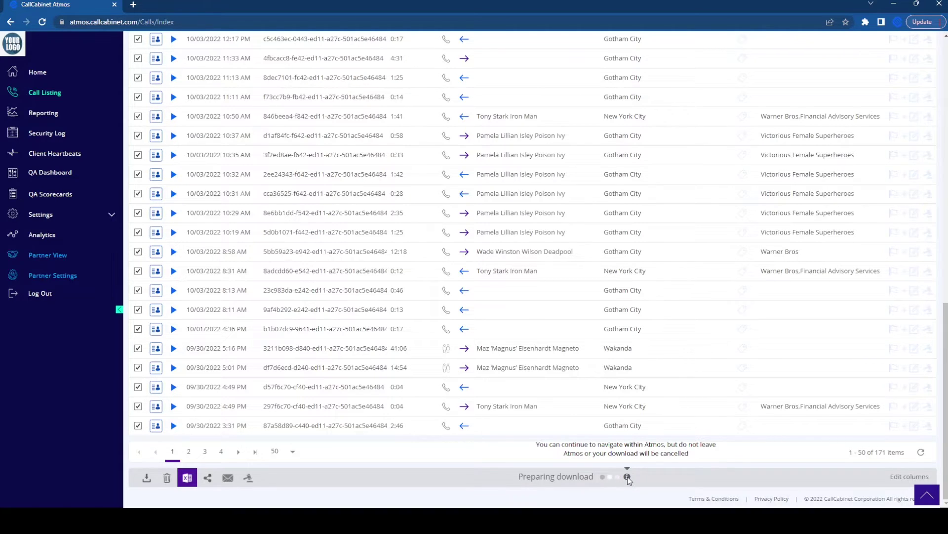
pyautogui.scroll(3, 628, 479)
pyautogui.scroll(4, 627, 478)
pyautogui.scroll(4, 628, 478)
pyautogui.scroll(3, 628, 478)
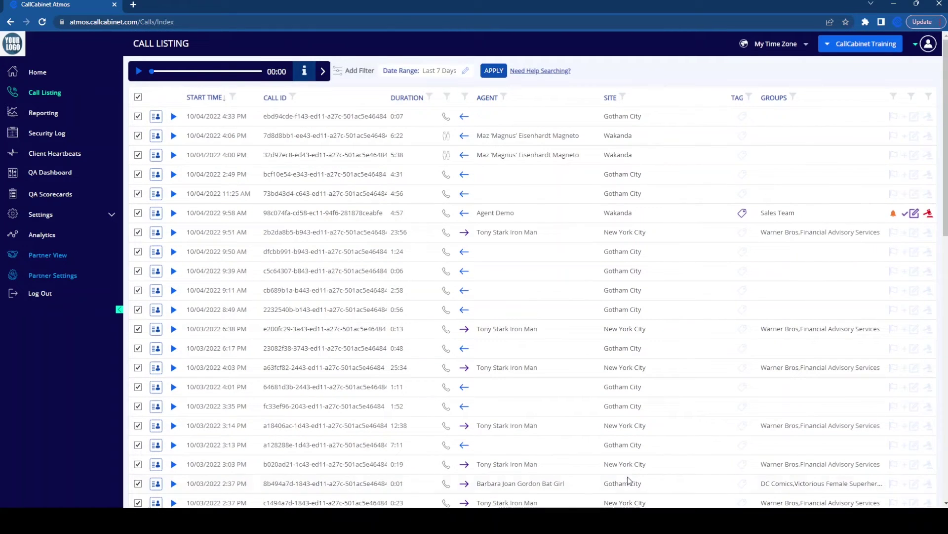